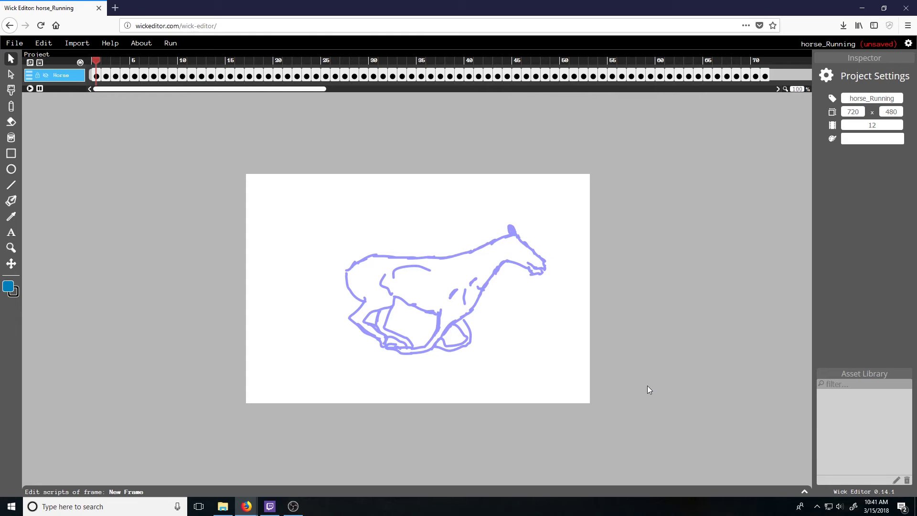
Preview the horse animation, then add Layer 1 below Horse with an empty first frame
{"action": "key", "text": "Return"}
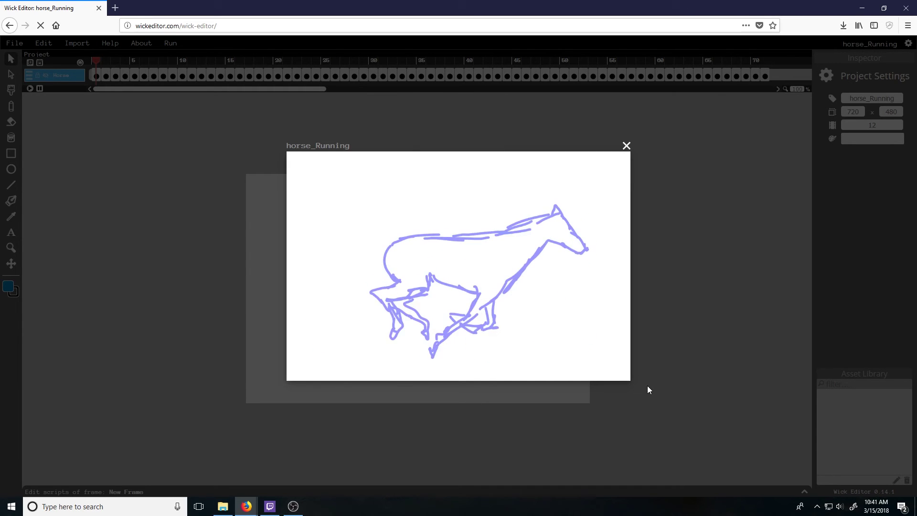
{"action": "left_click", "coordinate": [626, 146]}
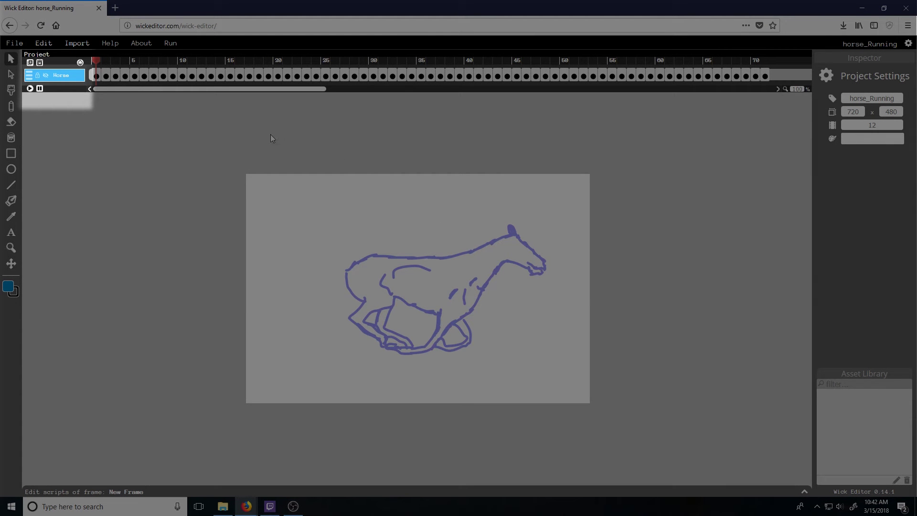
{"action": "left_click", "coordinate": [29, 63]}
{"action": "mouse_move", "coordinate": [96, 90]}
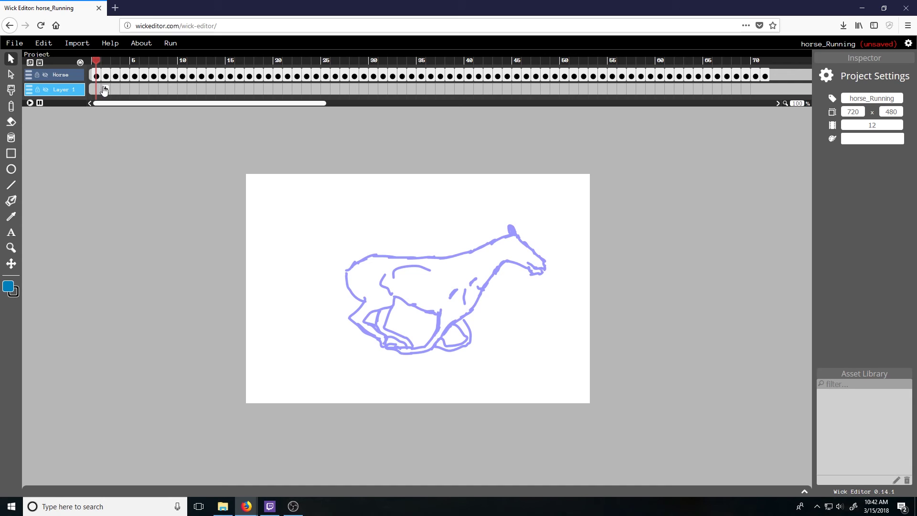
{"action": "left_click", "coordinate": [95, 90]}
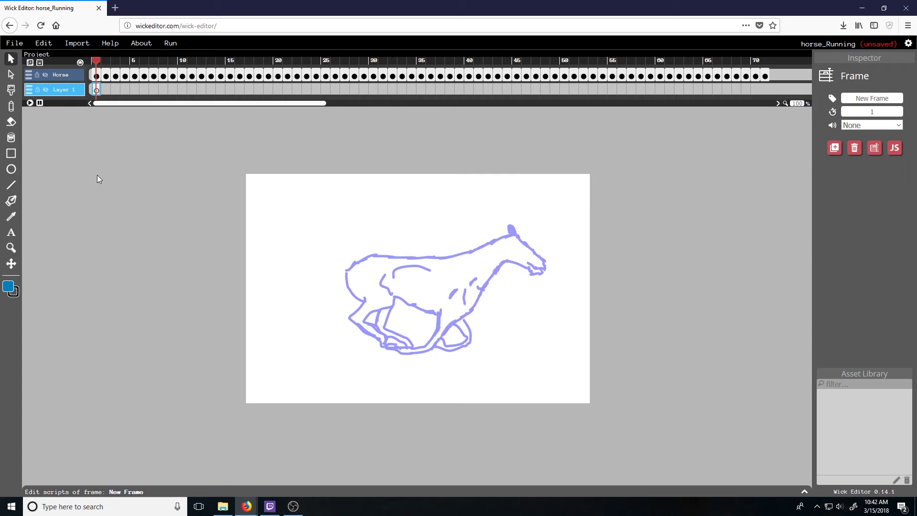
Import chase.wav from the wickSounds folder into the Asset Library and close File Explorer
{"action": "key", "text": "alt+Tab"}
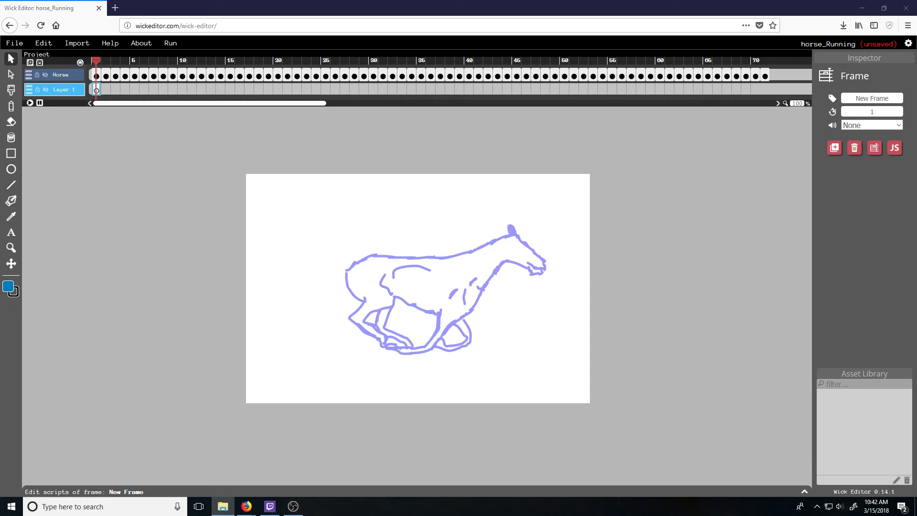
{"action": "left_click_drag", "start_coordinate": [914, 187], "coordinate": [307, 142]}
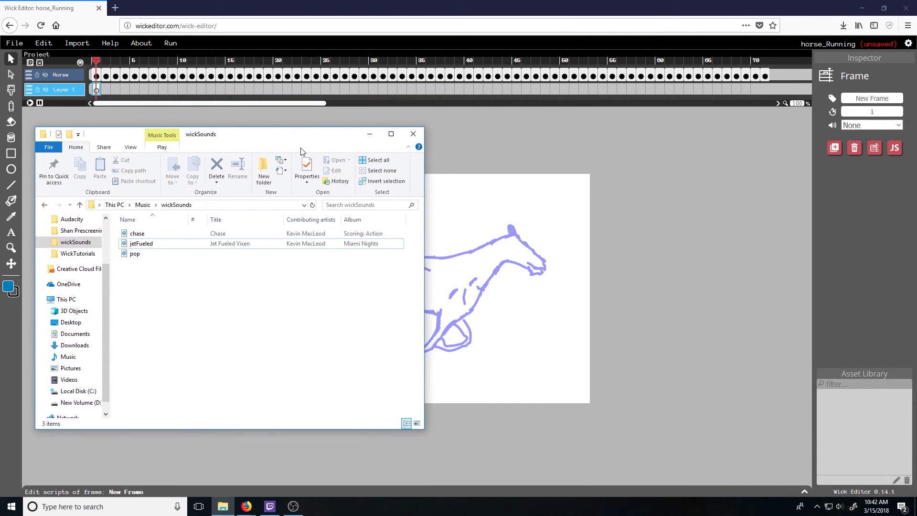
{"action": "left_click_drag", "start_coordinate": [146, 236], "coordinate": [580, 249]}
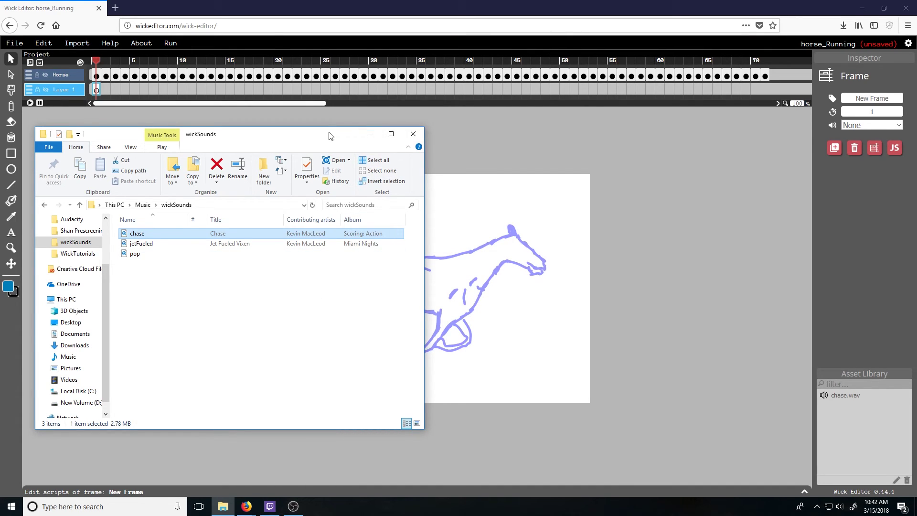
{"action": "left_click", "coordinate": [413, 134]}
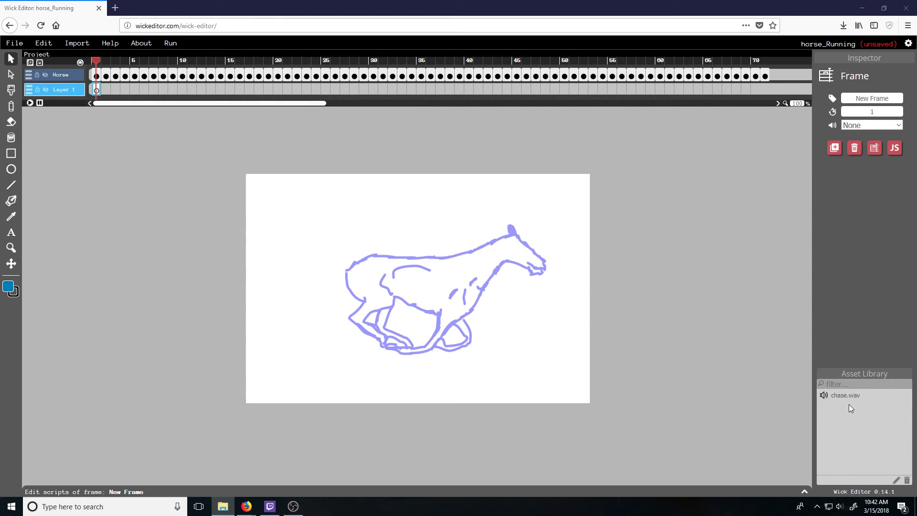
Set chase.wav as Layer 1's frame sound, spanning 199 frames, and play the preview
{"action": "left_click", "coordinate": [841, 405]}
{"action": "left_click_drag", "start_coordinate": [842, 400], "coordinate": [95, 89]}
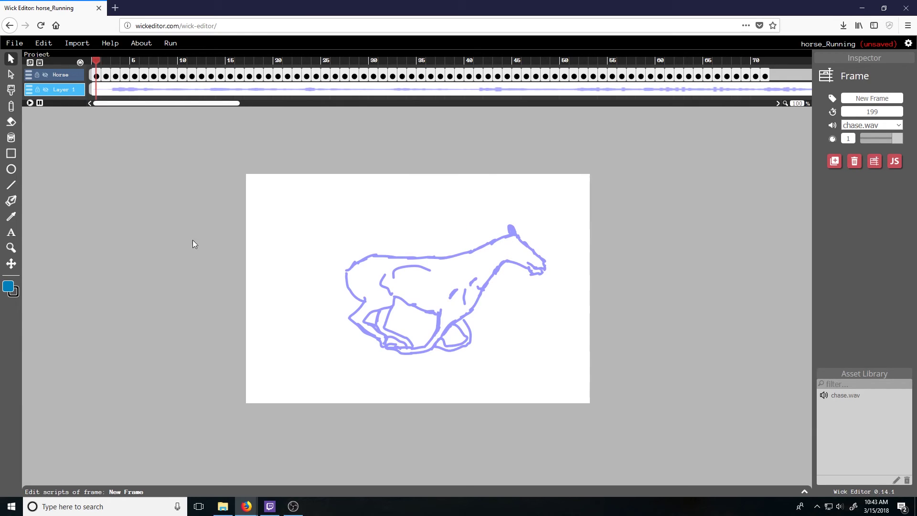
{"action": "left_click_drag", "start_coordinate": [96, 62], "coordinate": [143, 107]}
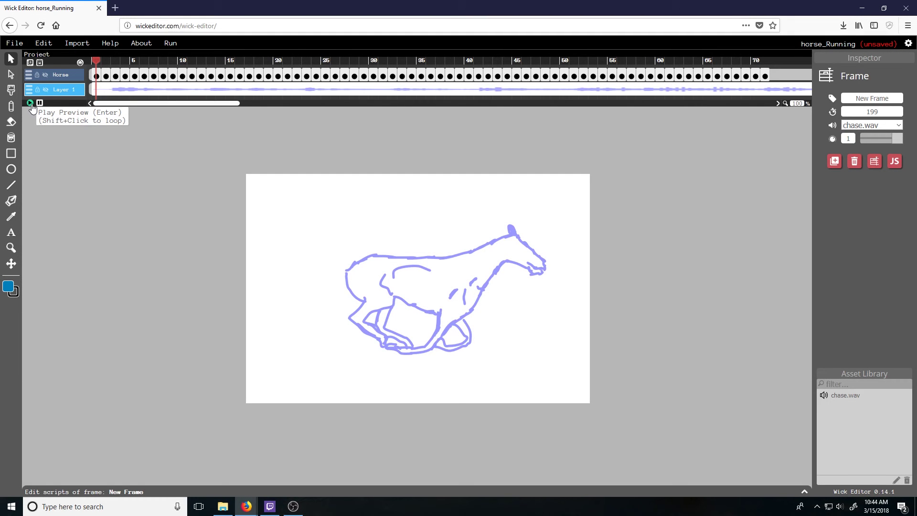
{"action": "left_click", "coordinate": [29, 103]}
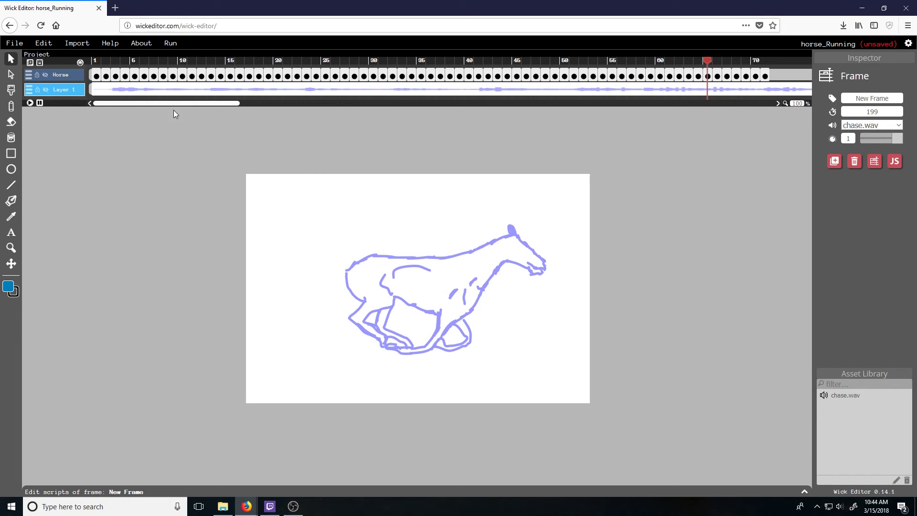
Shorten Layer 1's chase.wav frame from 199 to 71 frames to match the horse animation
{"action": "left_click_drag", "start_coordinate": [171, 106], "coordinate": [474, 91]}
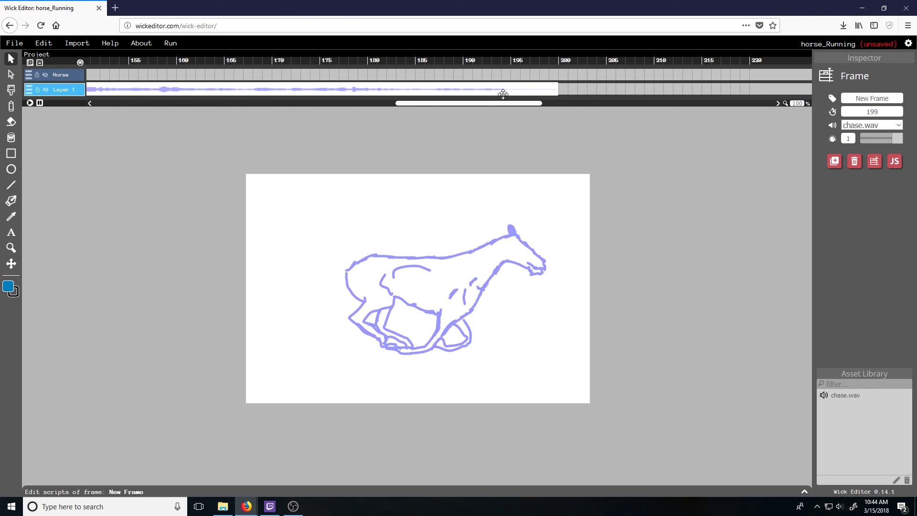
{"action": "left_click_drag", "start_coordinate": [554, 88], "coordinate": [300, 89]}
{"action": "left_click_drag", "start_coordinate": [438, 104], "coordinate": [211, 114]}
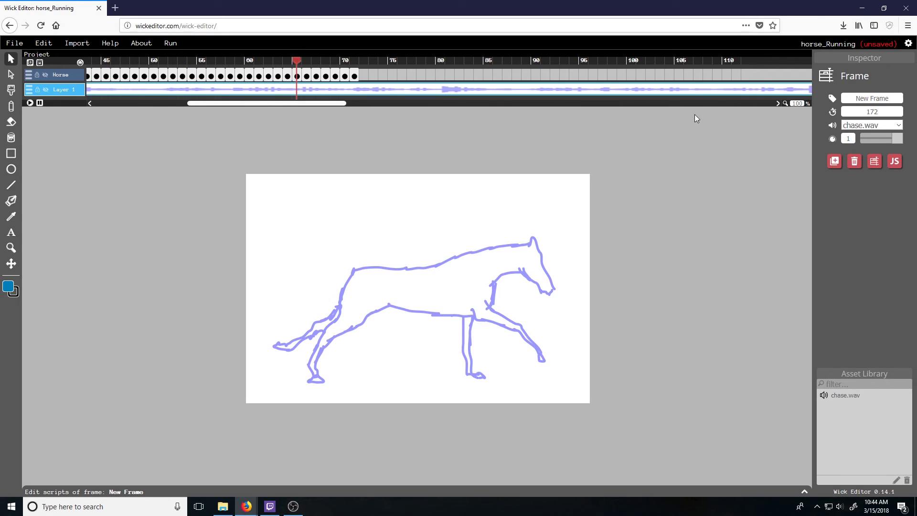
{"action": "double_click", "coordinate": [866, 113]}
{"action": "type", "text": "73"}
{"action": "key", "text": "Return"}
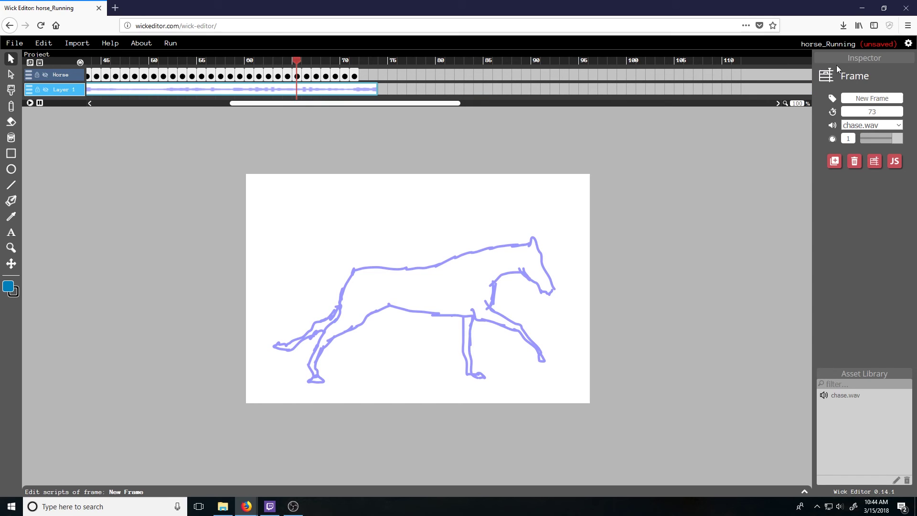
{"action": "left_click_drag", "start_coordinate": [376, 89], "coordinate": [181, 112]}
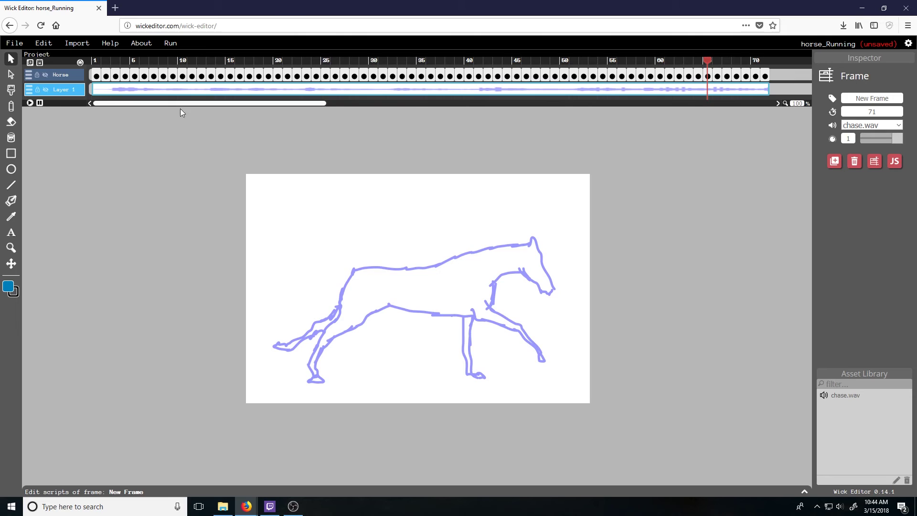
{"action": "left_click", "coordinate": [170, 44]}
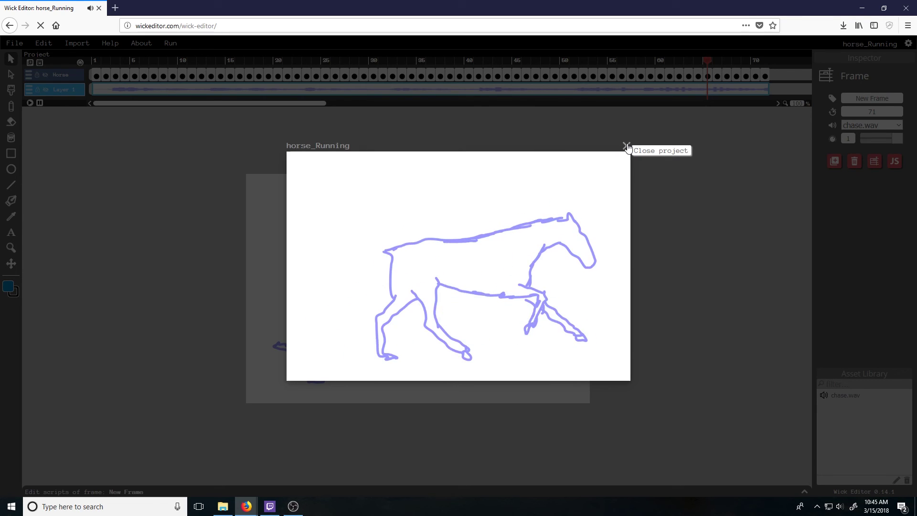
{"action": "left_click", "coordinate": [626, 146]}
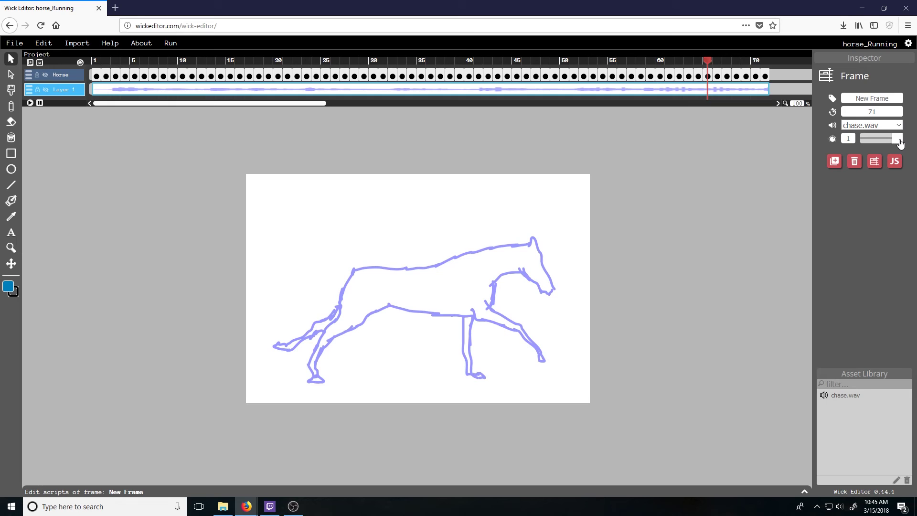
Lower the chase.wav volume to 0.49 and preview the animation
{"action": "left_click_drag", "start_coordinate": [900, 143], "coordinate": [882, 137]}
{"action": "left_click", "coordinate": [171, 48]}
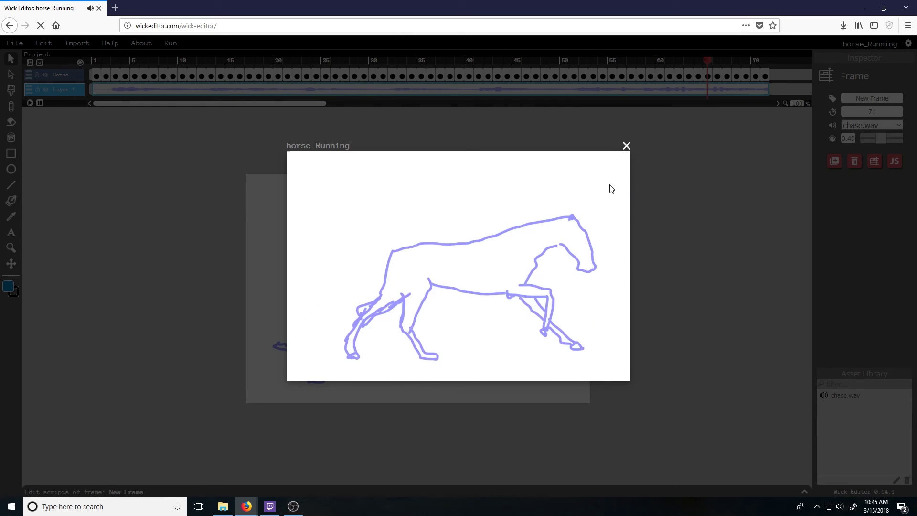
{"action": "left_click", "coordinate": [626, 146]}
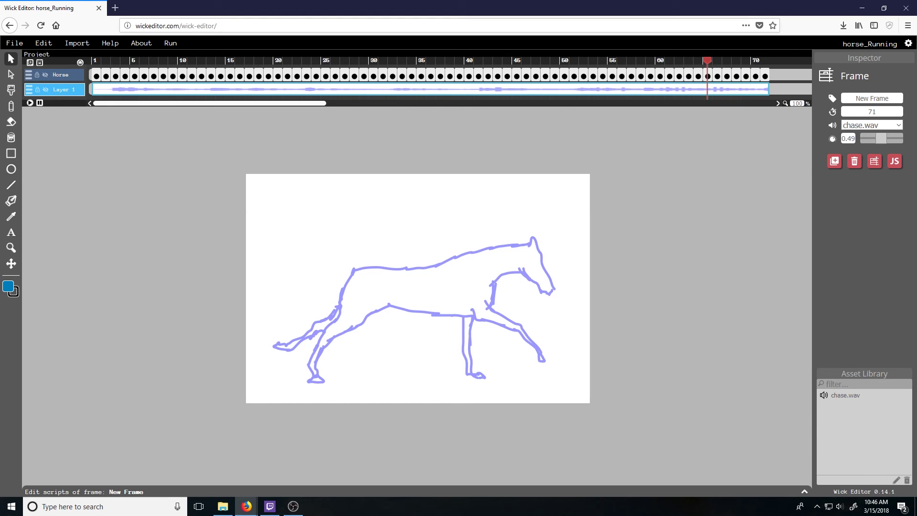
Import jetFueled.wav from the wickSounds folder into the Asset Library
{"action": "left_click", "coordinate": [223, 506]}
{"action": "left_click_drag", "start_coordinate": [525, 169], "coordinate": [361, 114]}
{"action": "left_click_drag", "start_coordinate": [270, 225], "coordinate": [711, 342]}
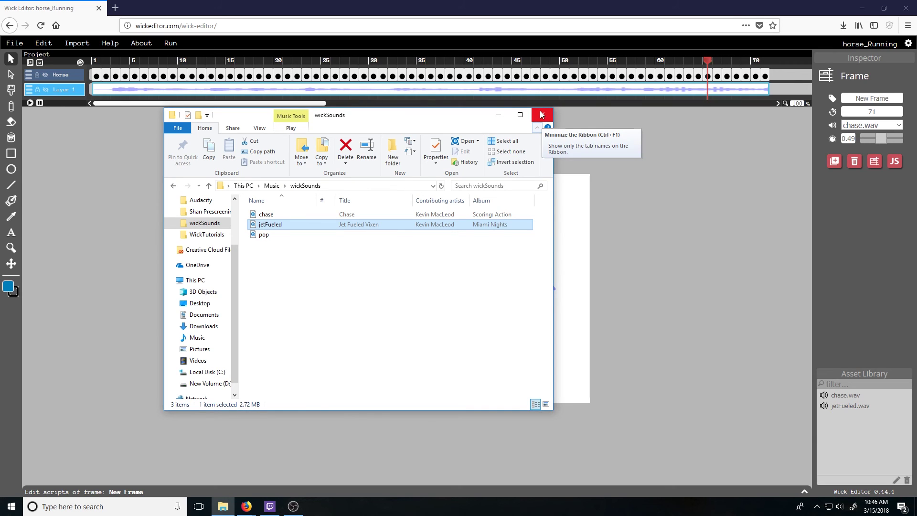
{"action": "left_click", "coordinate": [542, 115]}
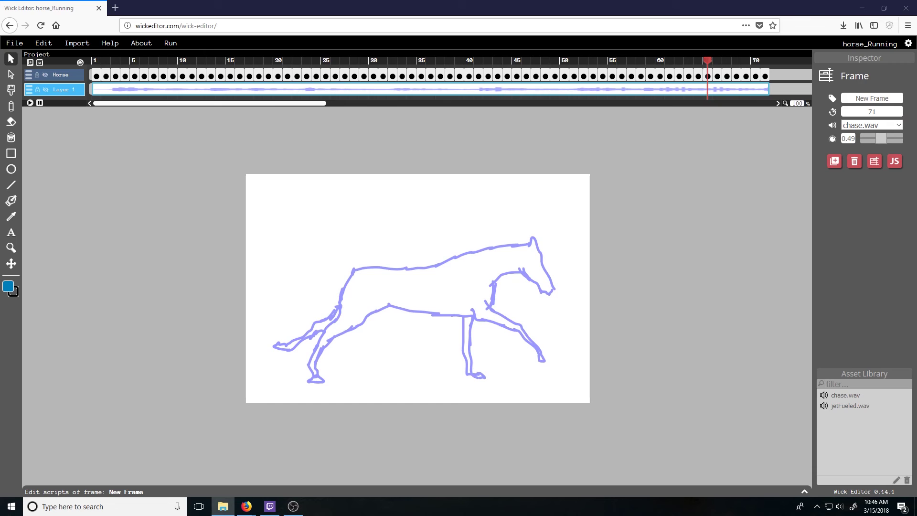
Replace chase.wav with jetFueled.wav on Layer 1's 195-frame frame and preview it
{"action": "left_click", "coordinate": [842, 410]}
{"action": "left_click_drag", "start_coordinate": [847, 411], "coordinate": [399, 87]}
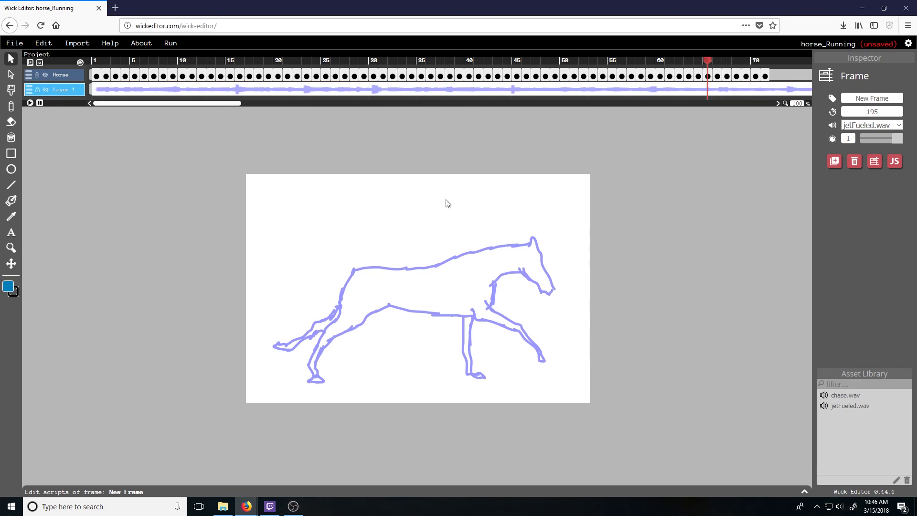
{"action": "left_click_drag", "start_coordinate": [173, 106], "coordinate": [153, 116]}
{"action": "left_click", "coordinate": [167, 44]}
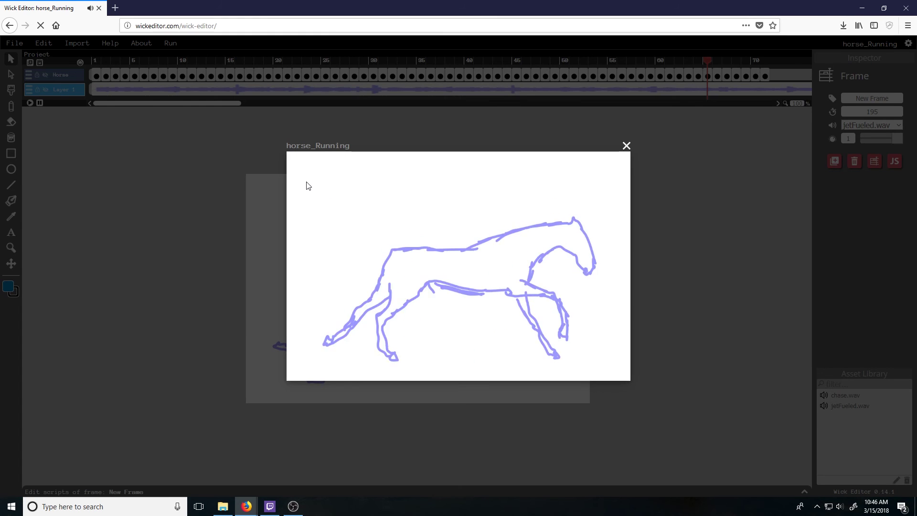
{"action": "left_click", "coordinate": [625, 146]}
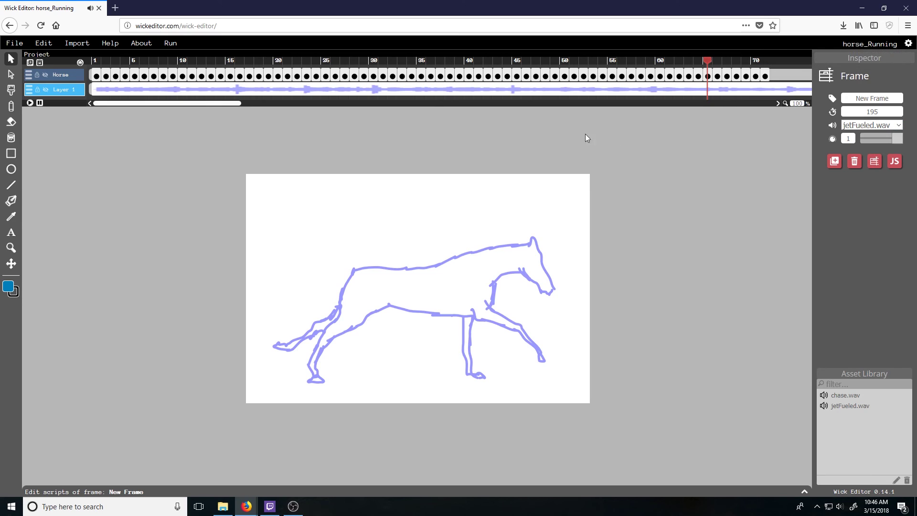
Trim the jetFueled.wav frame on Layer 1 from 195 to 71 frames
{"action": "left_click", "coordinate": [621, 89]}
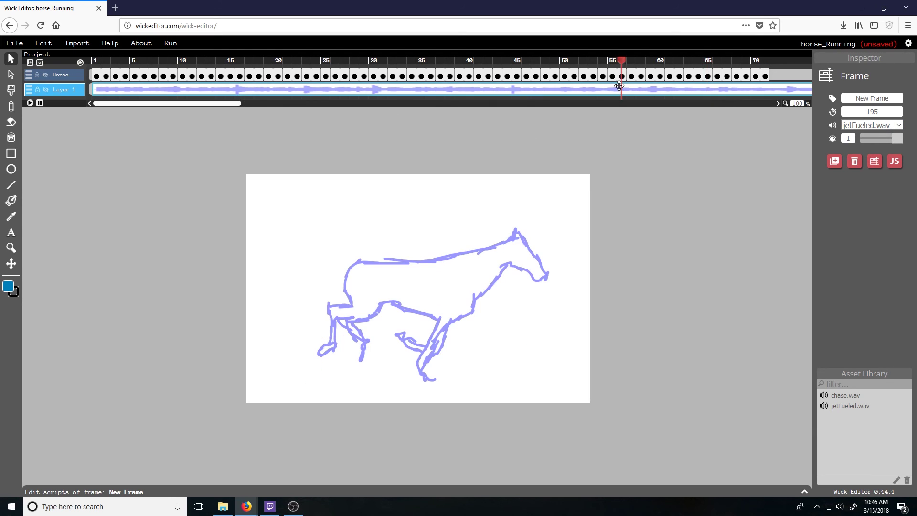
{"action": "double_click", "coordinate": [890, 113]}
{"action": "type", "text": "72"}
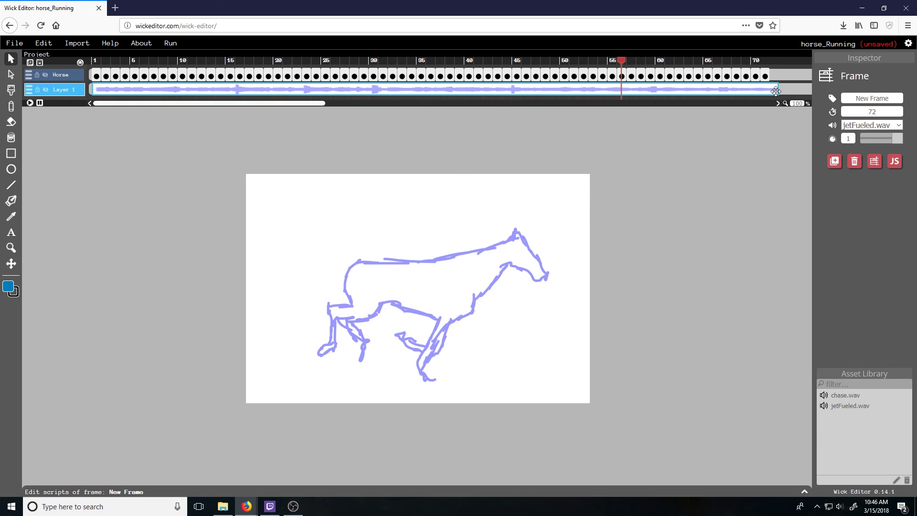
{"action": "left_click_drag", "start_coordinate": [775, 91], "coordinate": [768, 92]}
{"action": "scroll", "coordinate": [279, 99], "scroll_direction": "right", "scroll_amount": 3}
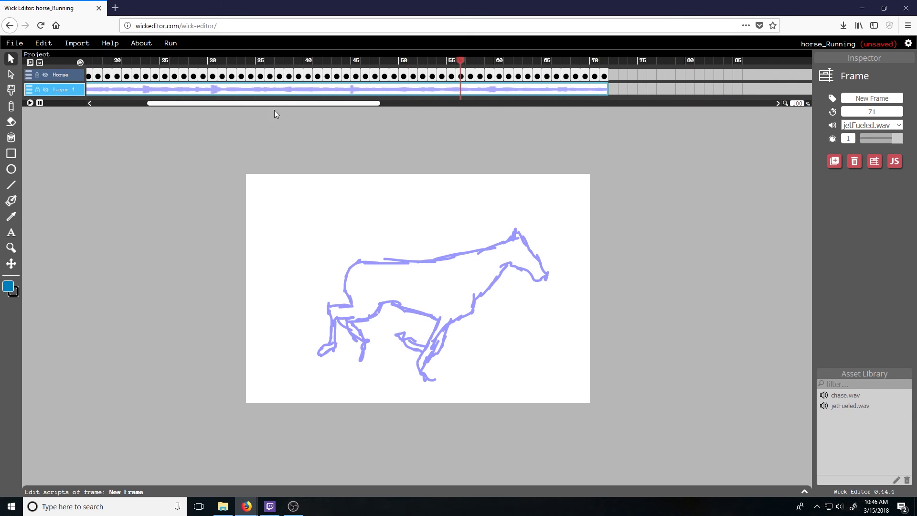
{"action": "scroll", "coordinate": [274, 110], "scroll_direction": "left", "scroll_amount": 3}
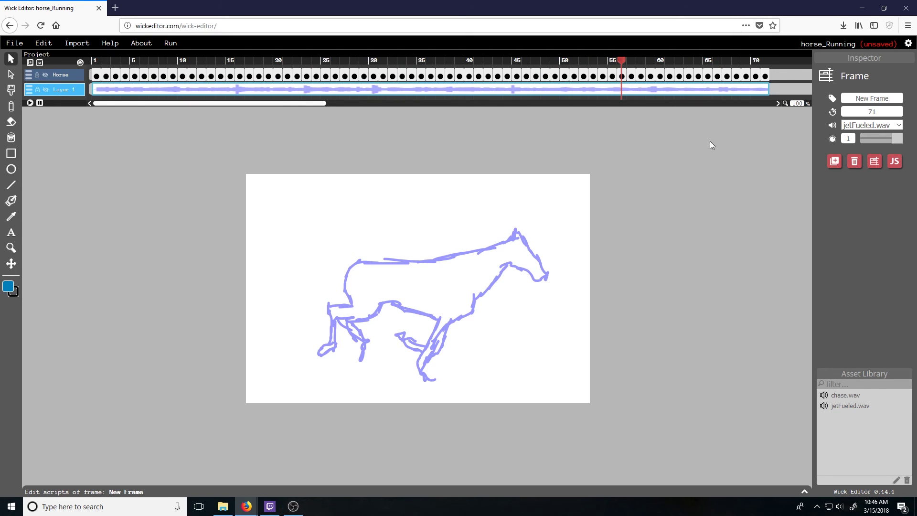
Lower the jetFueled.wav volume to 0.3 and preview the animation
{"action": "left_click_drag", "start_coordinate": [891, 142], "coordinate": [875, 141]}
{"action": "key", "text": "ctrl+Return"}
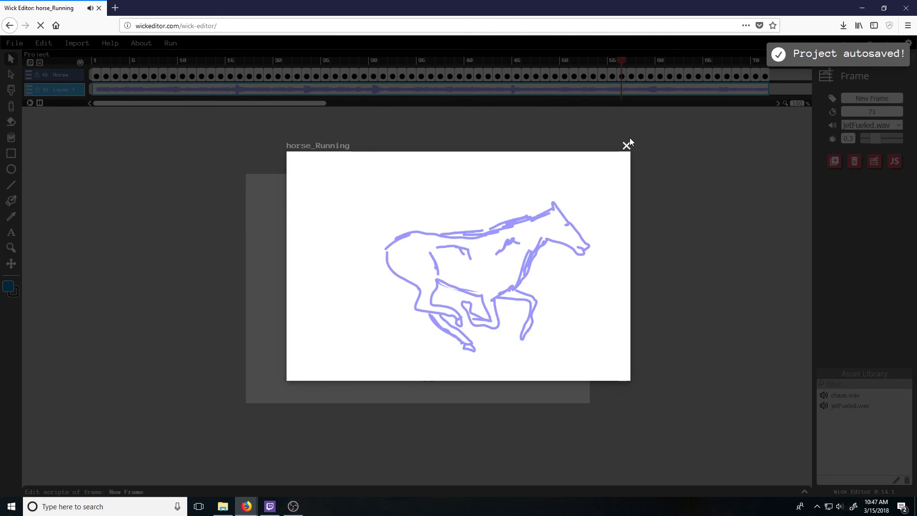
{"action": "left_click", "coordinate": [626, 145]}
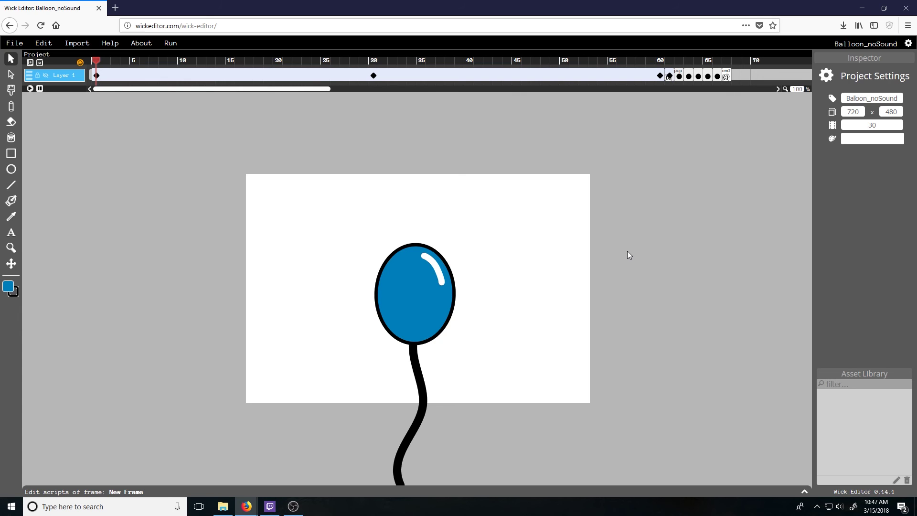
{"action": "key", "text": "ctrl+Return"}
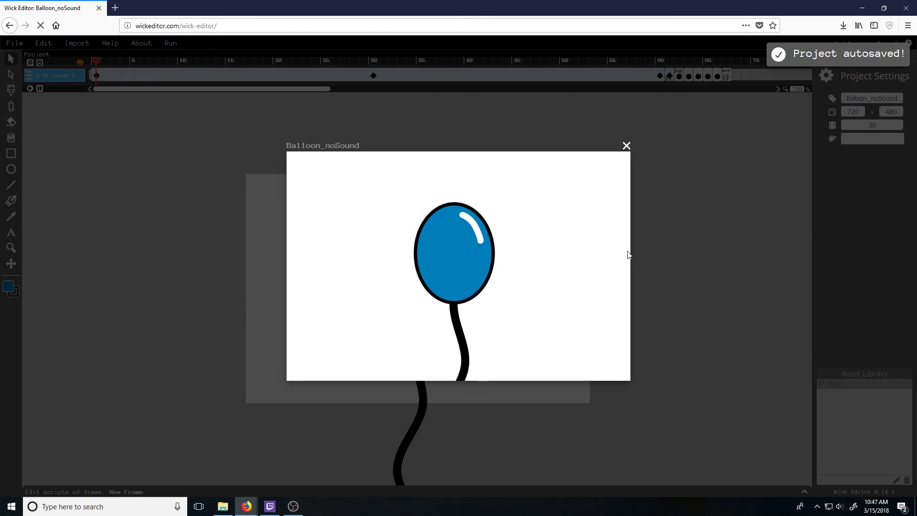
{"action": "left_click", "coordinate": [458, 241]}
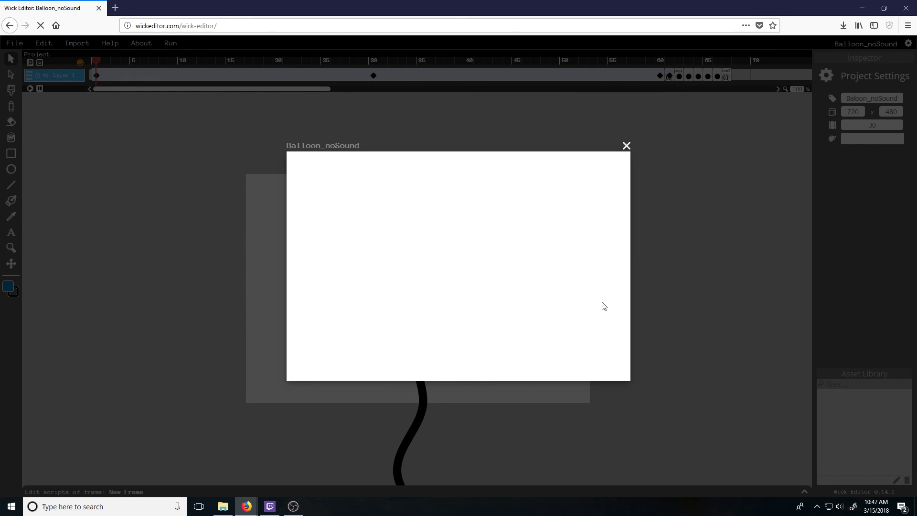
{"action": "left_click", "coordinate": [626, 145]}
{"action": "key", "text": "ctrl+Return"}
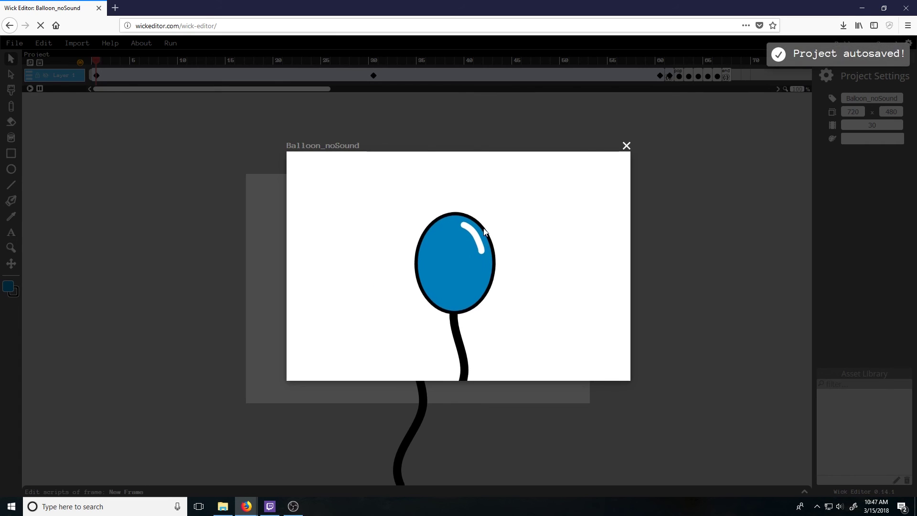
{"action": "left_click", "coordinate": [444, 285]}
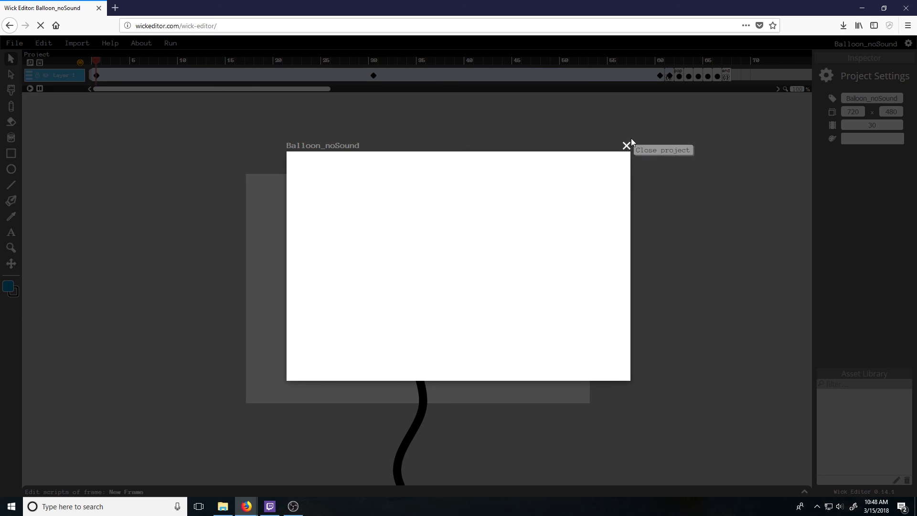
{"action": "left_click", "coordinate": [626, 146]}
{"action": "left_click", "coordinate": [424, 277]}
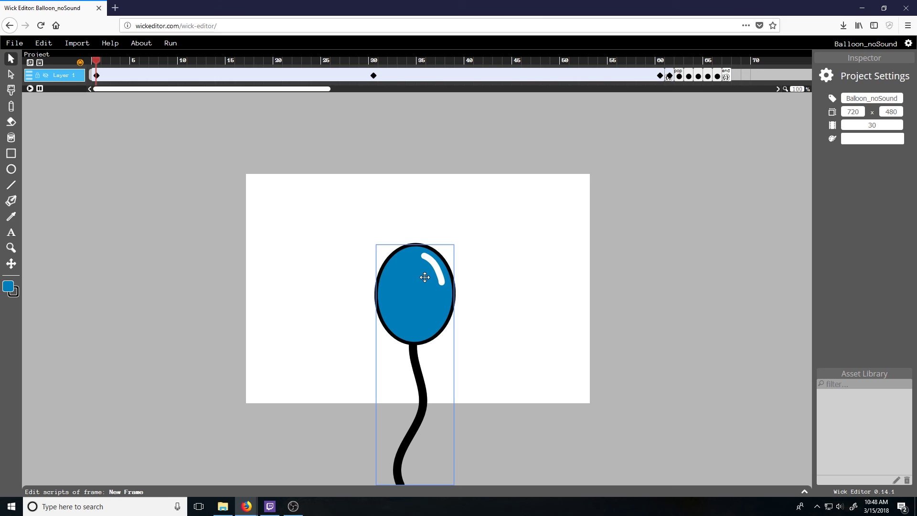
{"action": "key", "text": "Escape"}
Import pop.wav from Music > wickSounds into the Balloon_noSound Asset Library
{"action": "key", "text": "super+e"}
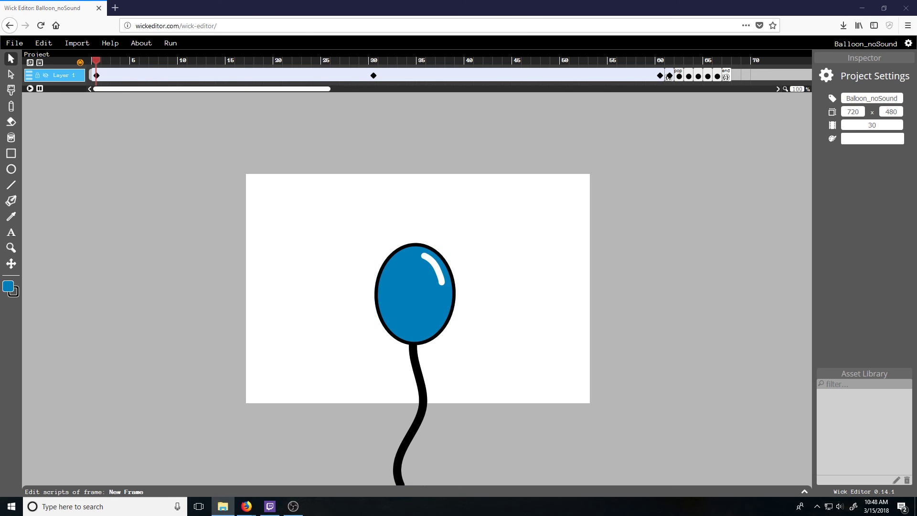
{"action": "left_click_drag", "start_coordinate": [764, 138], "coordinate": [290, 74]}
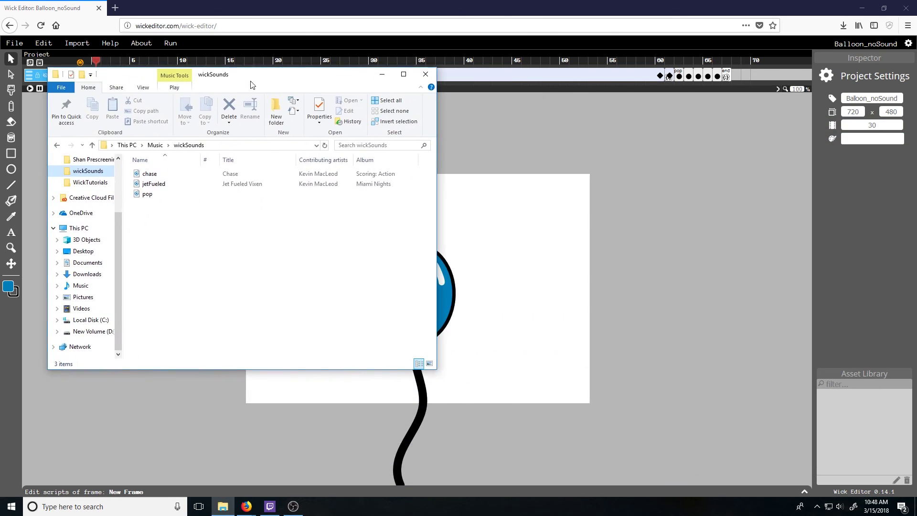
{"action": "left_click", "coordinate": [147, 193]}
{"action": "left_click_drag", "start_coordinate": [147, 193], "coordinate": [507, 222]}
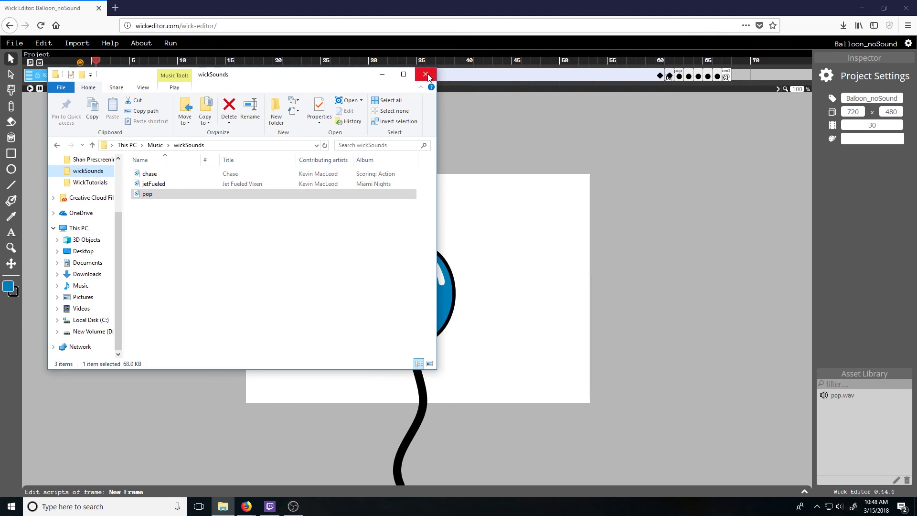
{"action": "left_click_drag", "start_coordinate": [266, 80], "coordinate": [916, 144]}
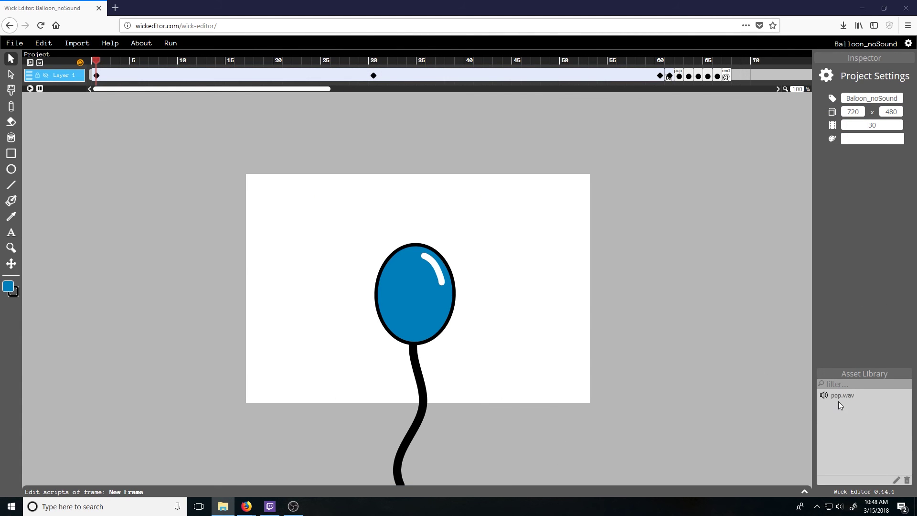
Select the balloon group and expand its script editor
{"action": "left_click", "coordinate": [446, 330]}
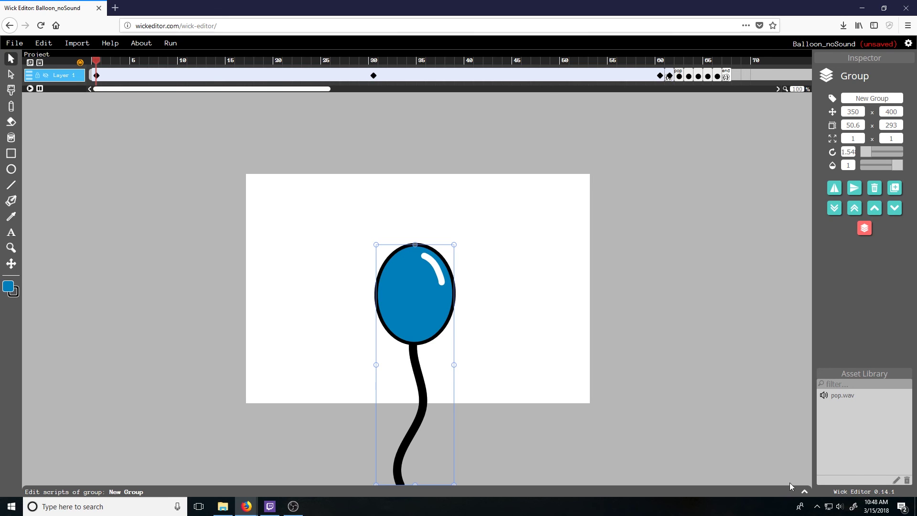
{"action": "left_click", "coordinate": [804, 491]}
{"action": "left_click_drag", "start_coordinate": [733, 489], "coordinate": [728, 415]}
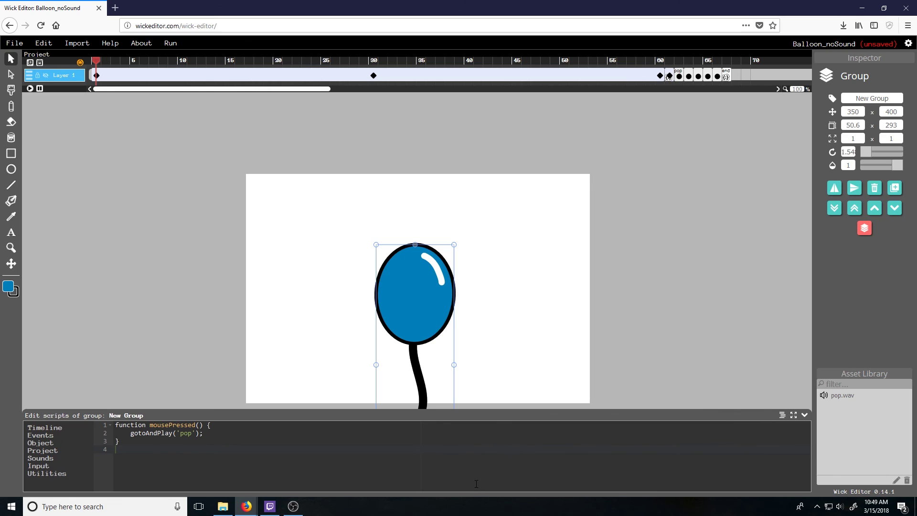
Review the mousePressed gotoAndPlay('pop') code and check the pop frame
{"action": "left_click_drag", "start_coordinate": [179, 453], "coordinate": [203, 433]}
{"action": "left_click", "coordinate": [192, 437]}
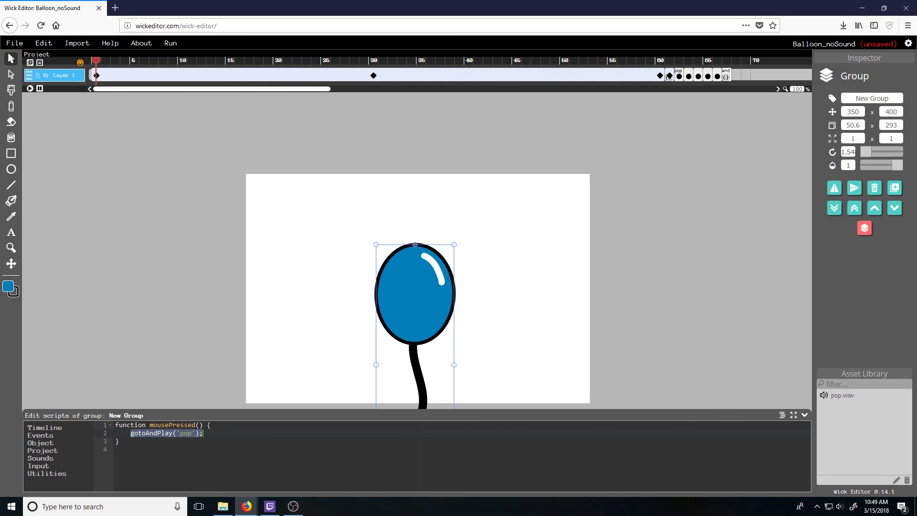
{"action": "left_click", "coordinate": [203, 432]}
{"action": "left_click_drag", "start_coordinate": [129, 443], "coordinate": [209, 424]}
{"action": "left_click", "coordinate": [202, 437]}
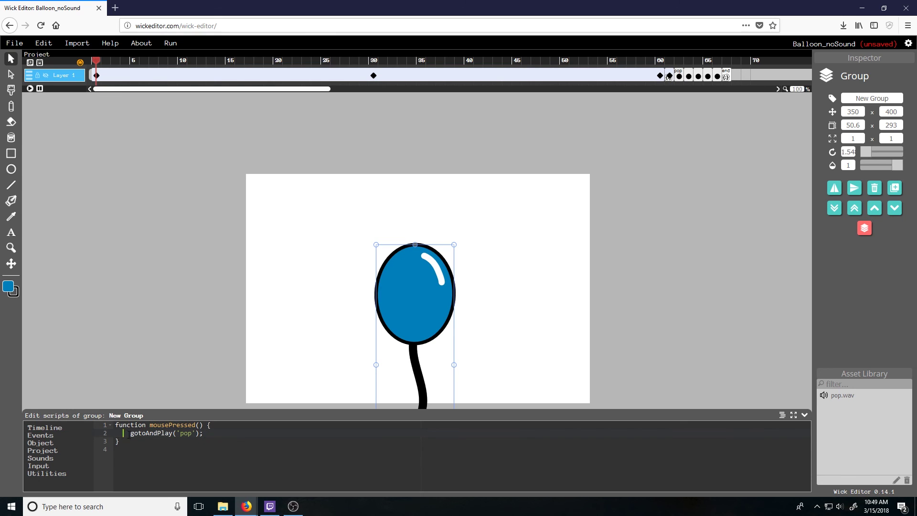
{"action": "left_click_drag", "start_coordinate": [124, 432], "coordinate": [202, 438]}
{"action": "left_click", "coordinate": [204, 436]}
{"action": "left_click", "coordinate": [678, 74]}
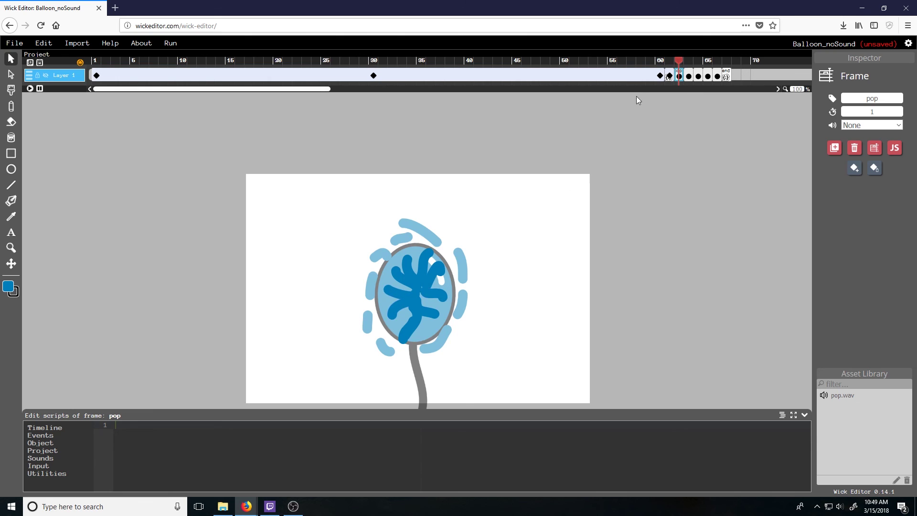
{"action": "left_click", "coordinate": [641, 72]}
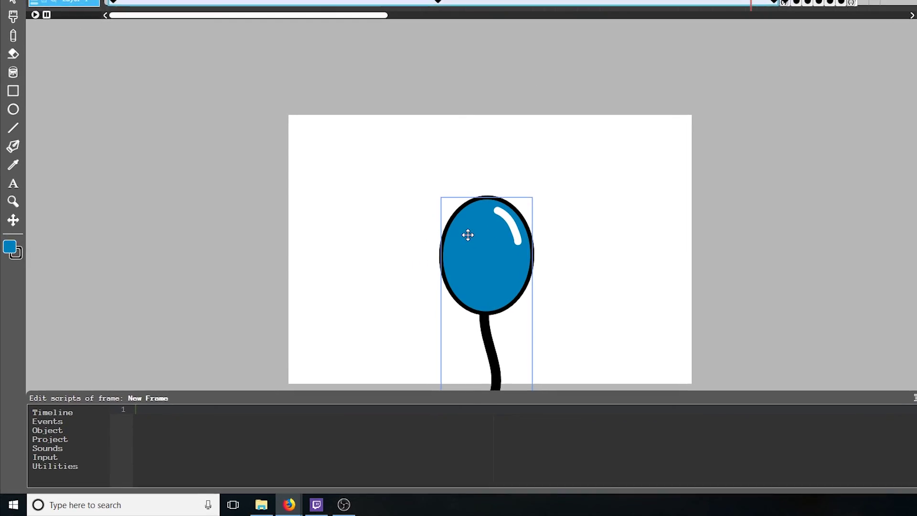
Add a new line at the start of the balloon's mousePressed function
{"action": "left_click", "coordinate": [468, 235]}
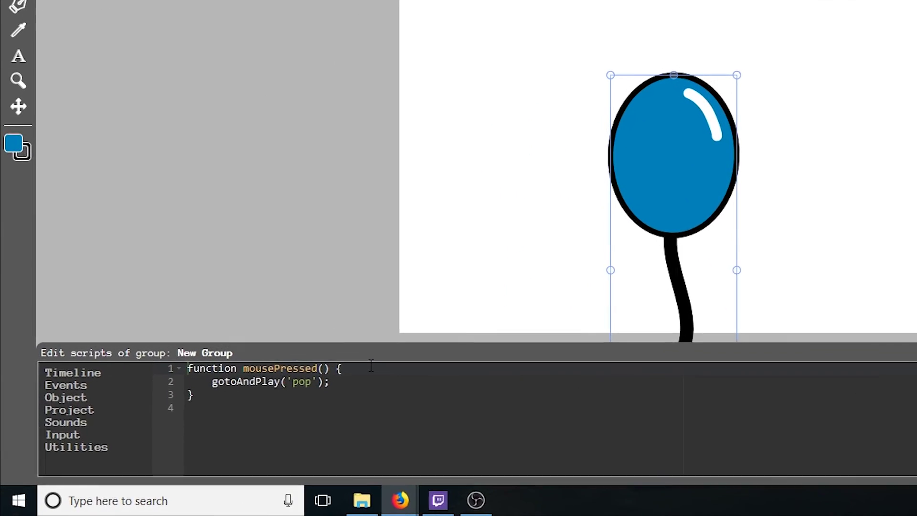
{"action": "left_click", "coordinate": [265, 412]}
{"action": "key", "text": "Return"}
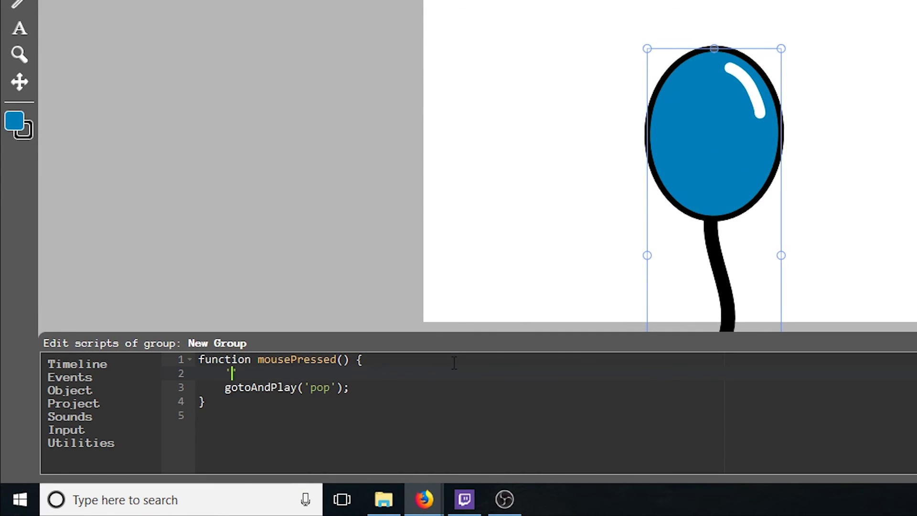
{"action": "type", "text": "'"}
Insert a playSound call from the Sounds reference and change its file to 'pop.wav'
{"action": "left_click", "coordinate": [75, 417]}
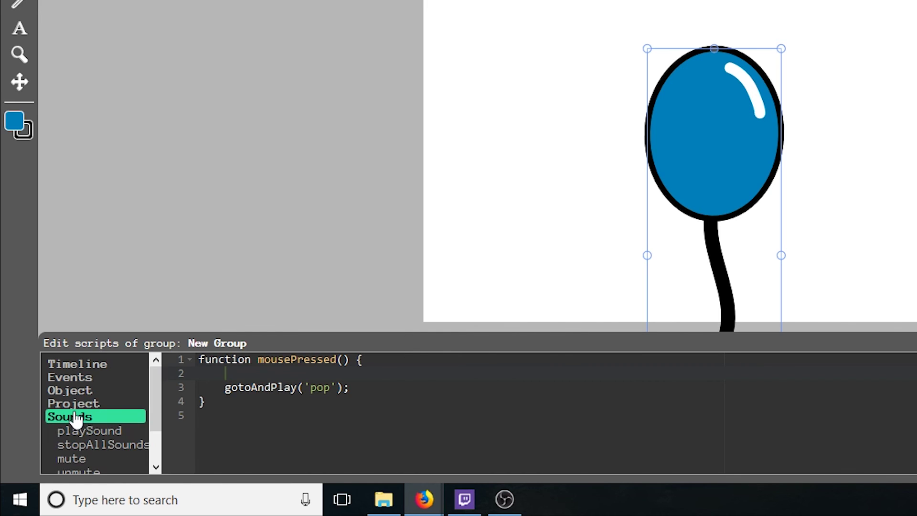
{"action": "left_click_drag", "start_coordinate": [238, 333], "coordinate": [238, 278]}
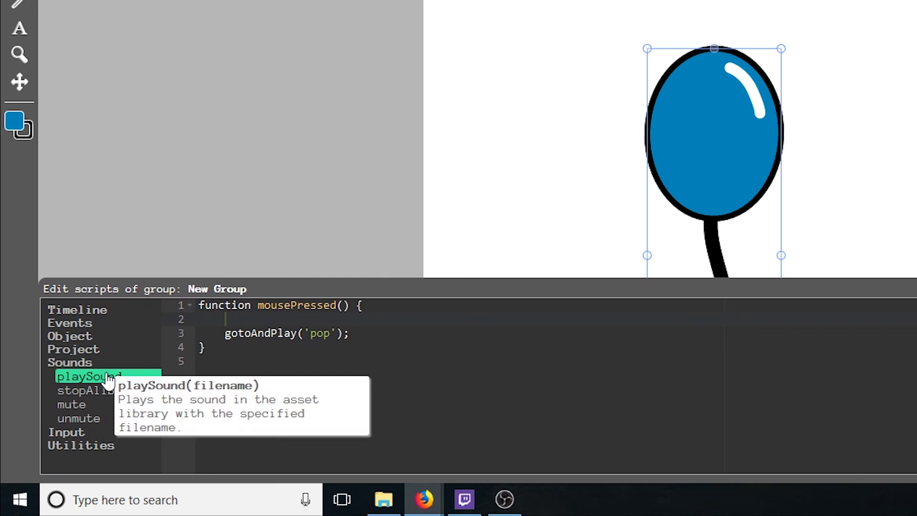
{"action": "left_click", "coordinate": [113, 377]}
{"action": "left_click_drag", "start_coordinate": [382, 319], "coordinate": [297, 319]}
{"action": "type", "text": "pop."}
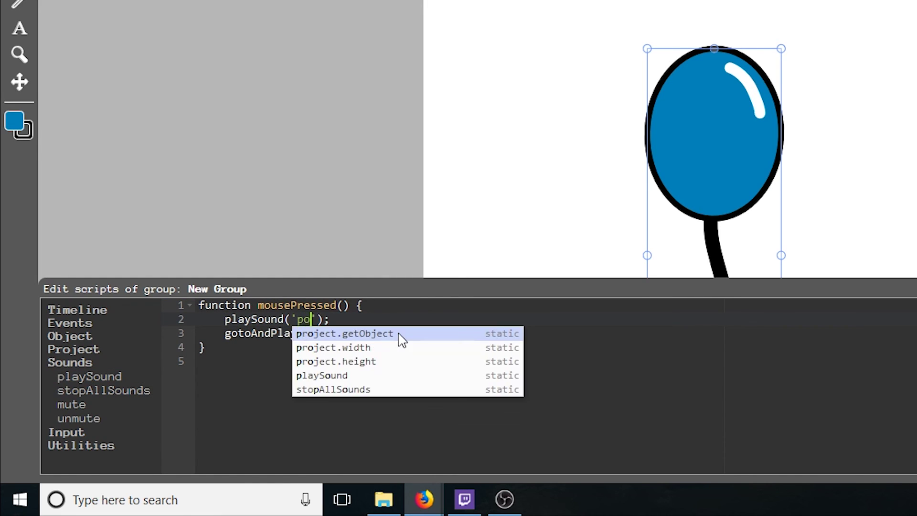
{"action": "type", "text": "wav"}
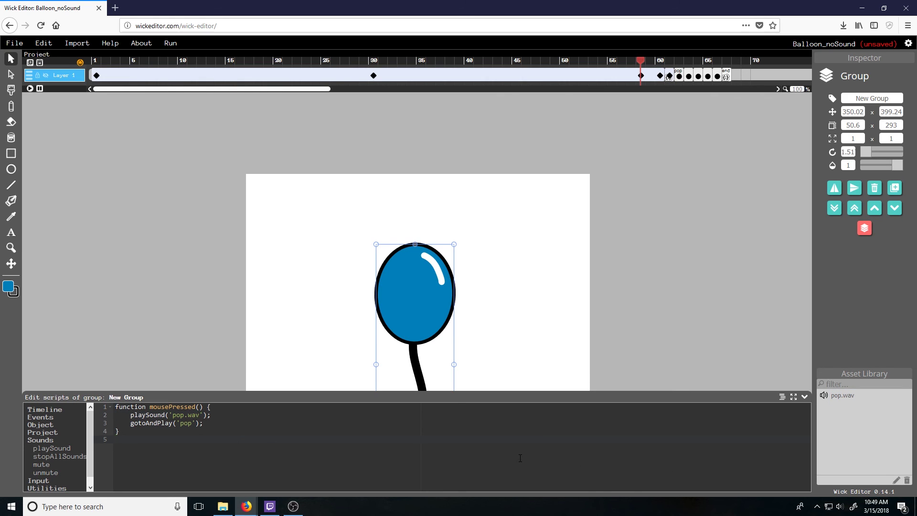
Preview the project twice, popping the balloon each time to hear pop.wav play
{"action": "key", "text": "ctrl+Return"}
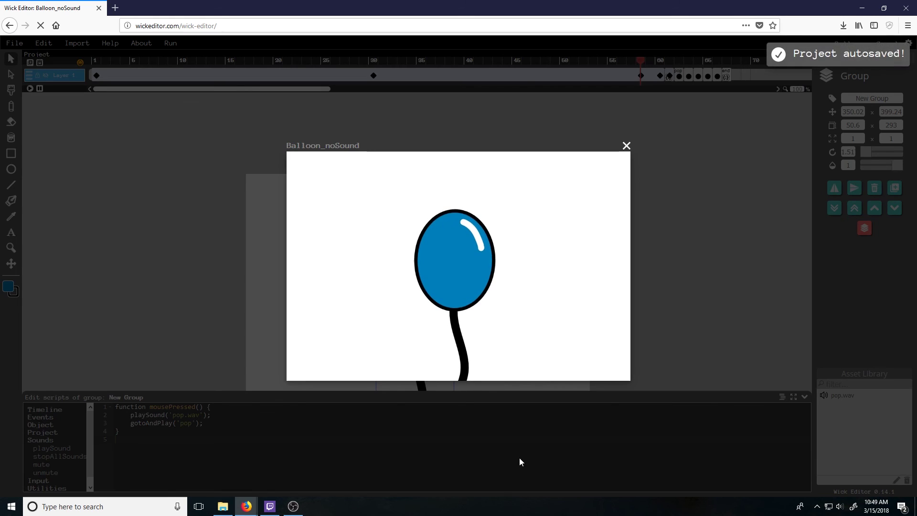
{"action": "left_click", "coordinate": [431, 255]}
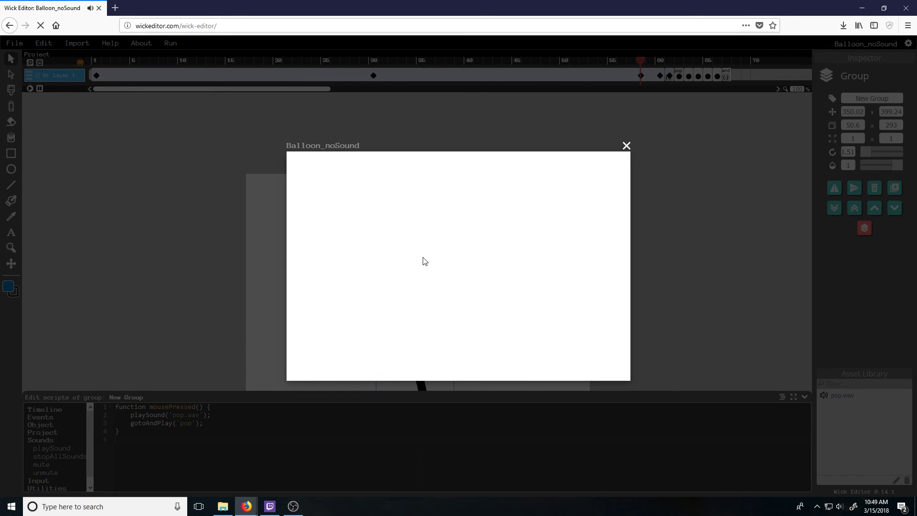
{"action": "left_click", "coordinate": [626, 145]}
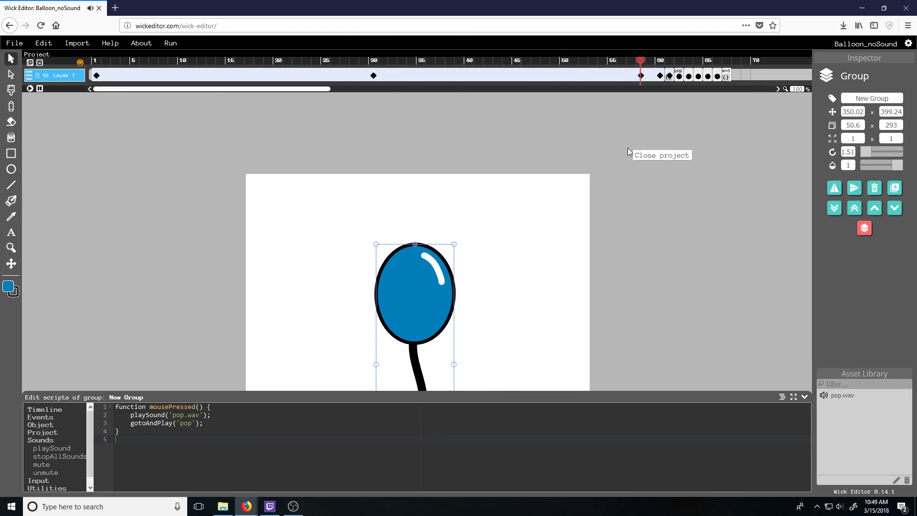
{"action": "key", "text": "Return"}
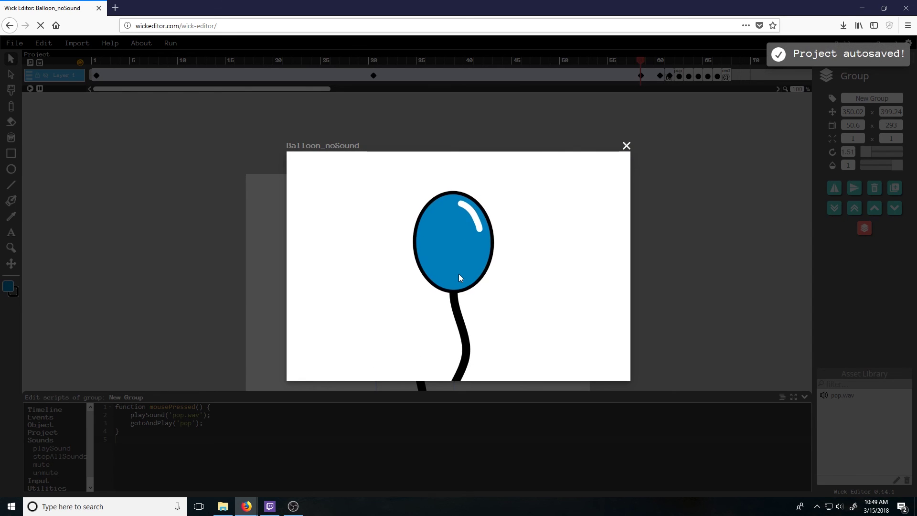
{"action": "left_click", "coordinate": [461, 251]}
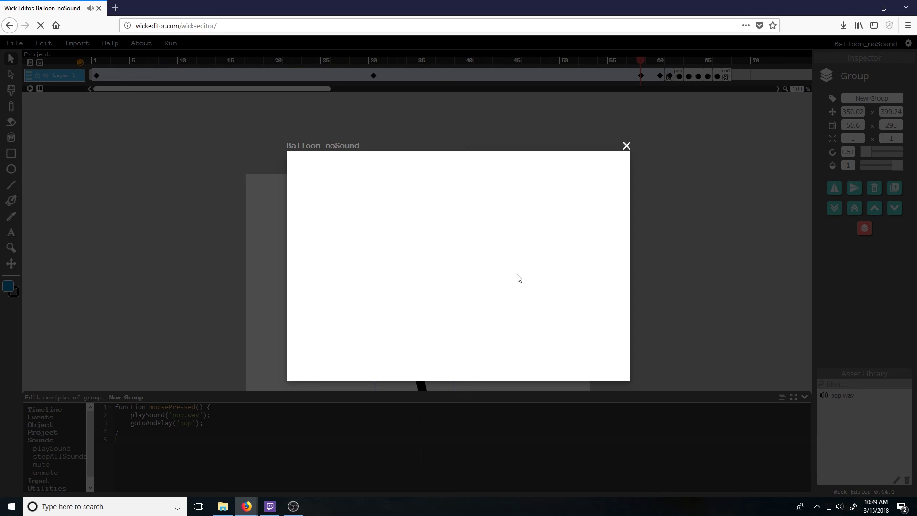
{"action": "left_click", "coordinate": [626, 146]}
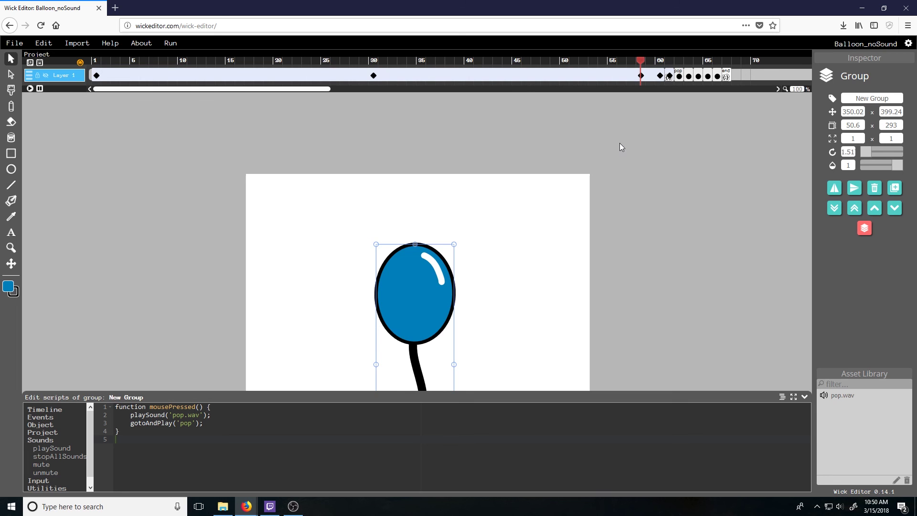
Run a third preview popping the balloon, then collapse the script editor panel
{"action": "key", "text": "Return"}
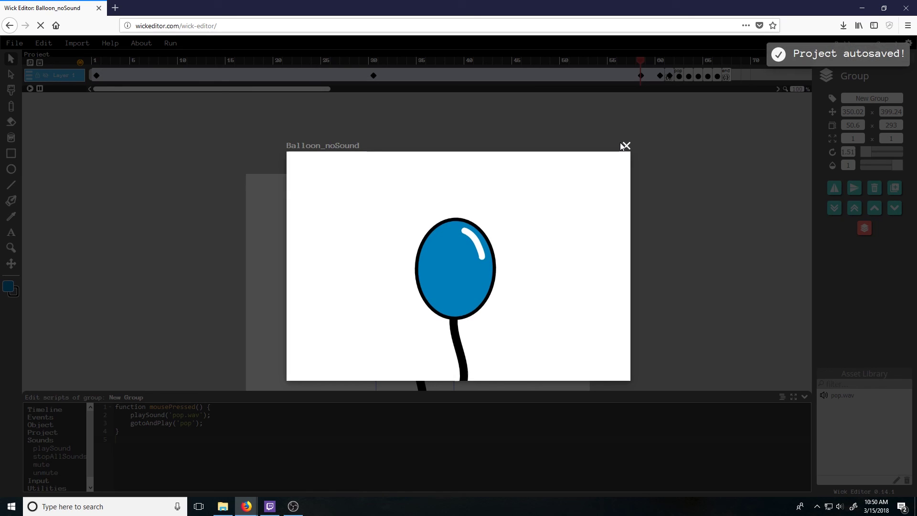
{"action": "left_click", "coordinate": [447, 249]}
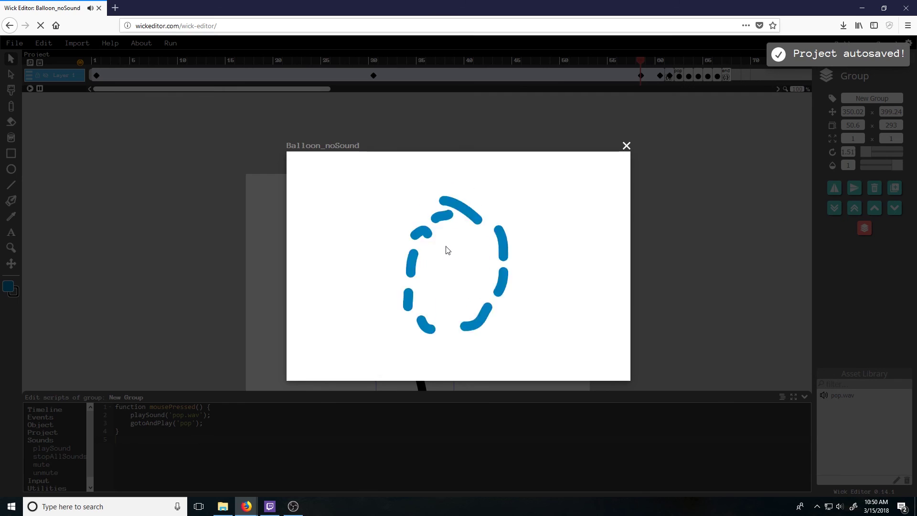
{"action": "left_click", "coordinate": [626, 146]}
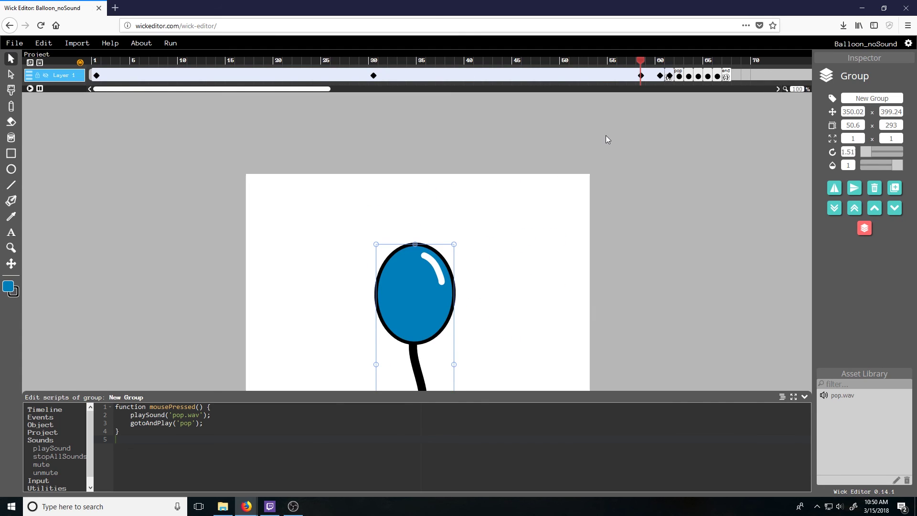
{"action": "left_click", "coordinate": [804, 396]}
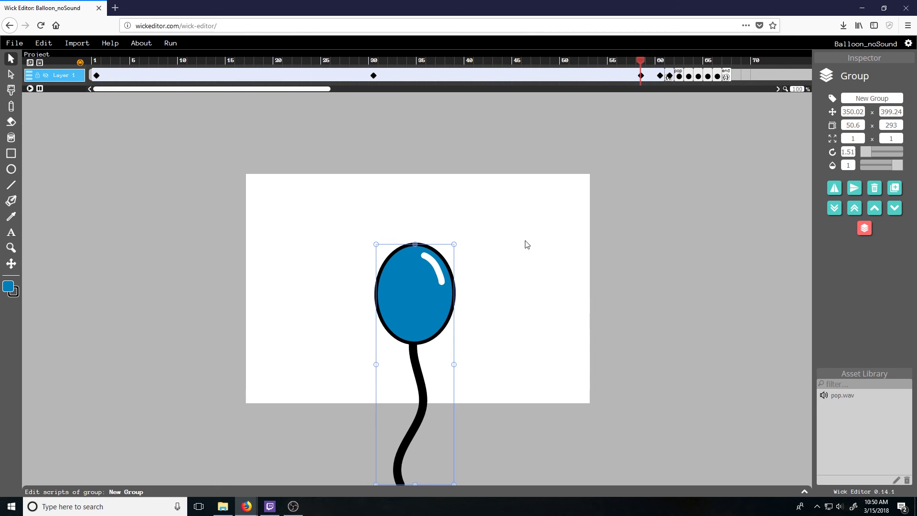